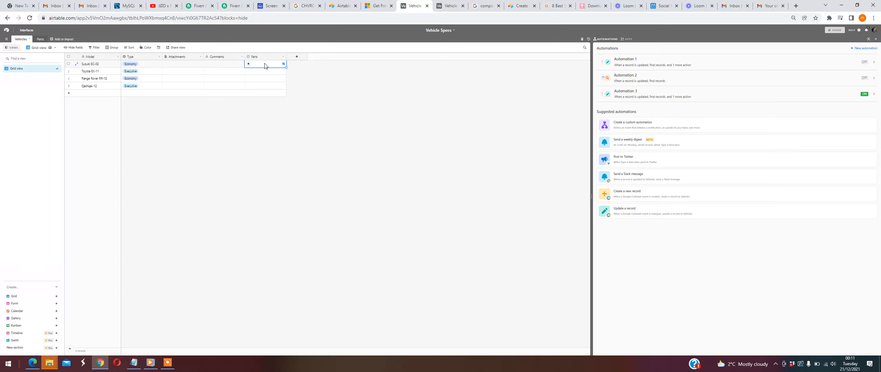
- Delete the two leftover Vehicles link fields from the Parts table
left_click(42, 40)
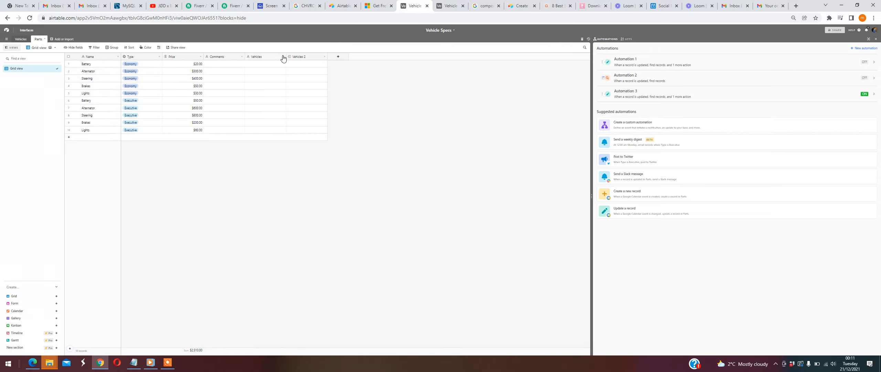
left_click(283, 57)
left_click(265, 159)
left_click(282, 57)
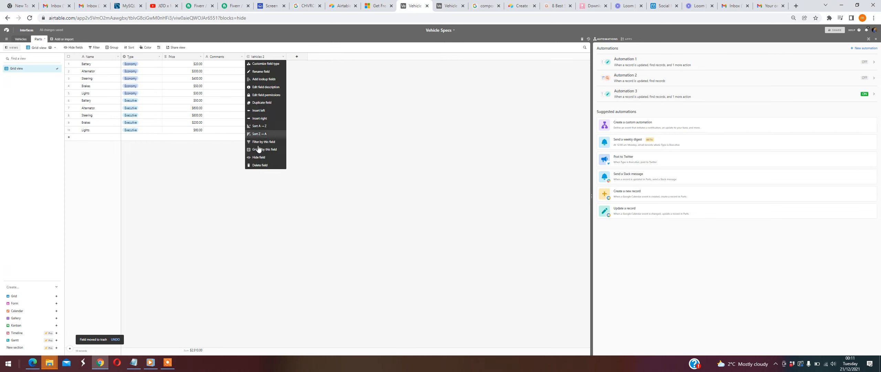
left_click(265, 166)
left_click(468, 204)
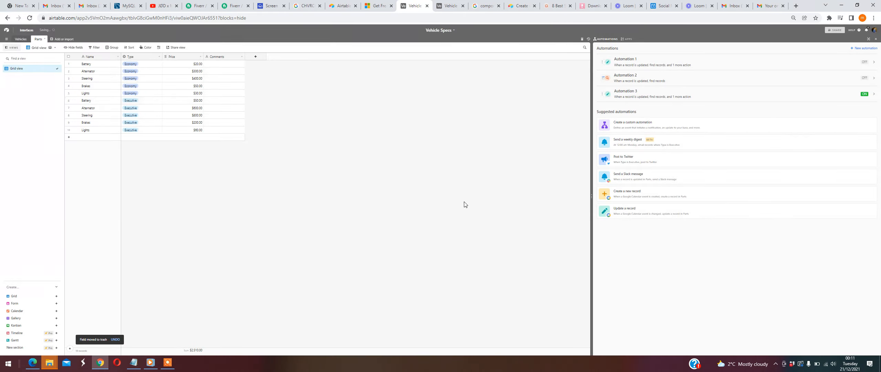
- Review the models and their types in the Vehicles table and the part records in the Parts table
left_click(21, 39)
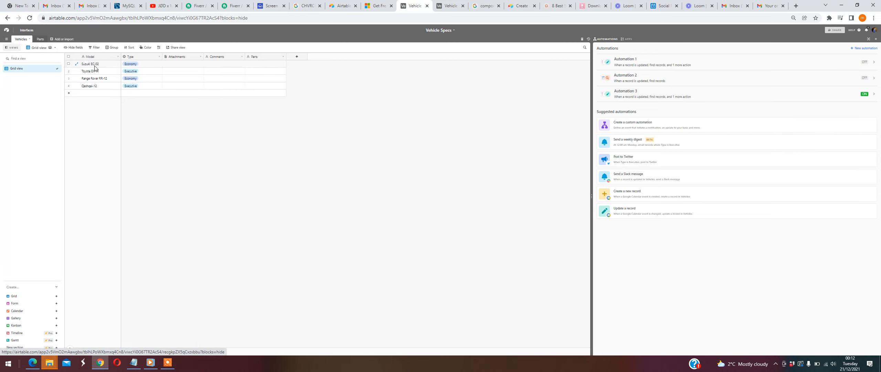
left_click_drag(96, 65, 95, 86)
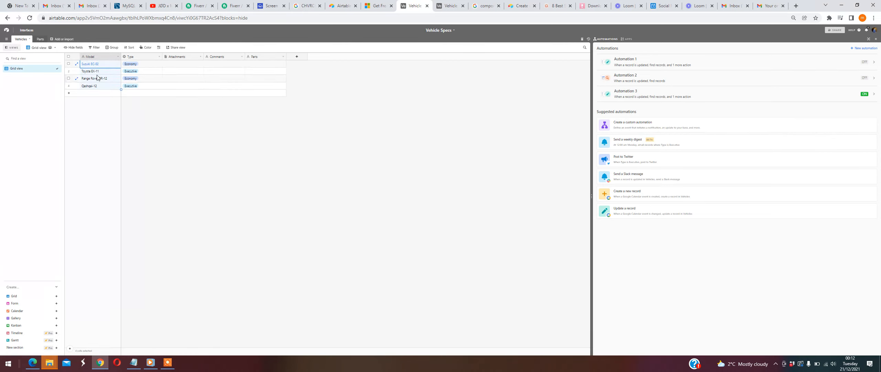
left_click(145, 65)
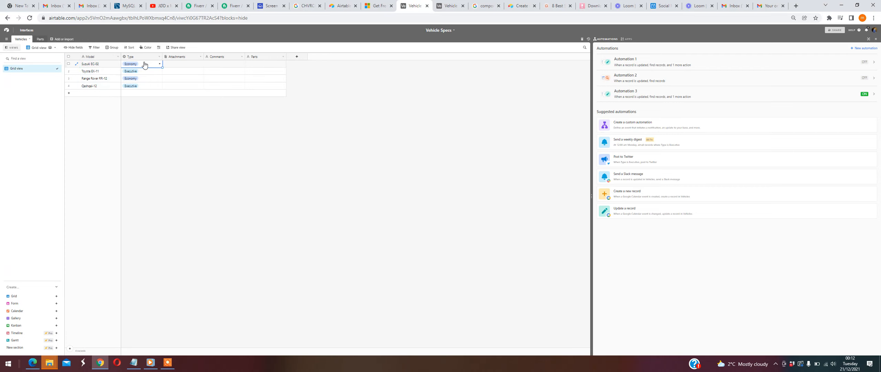
left_click(142, 72)
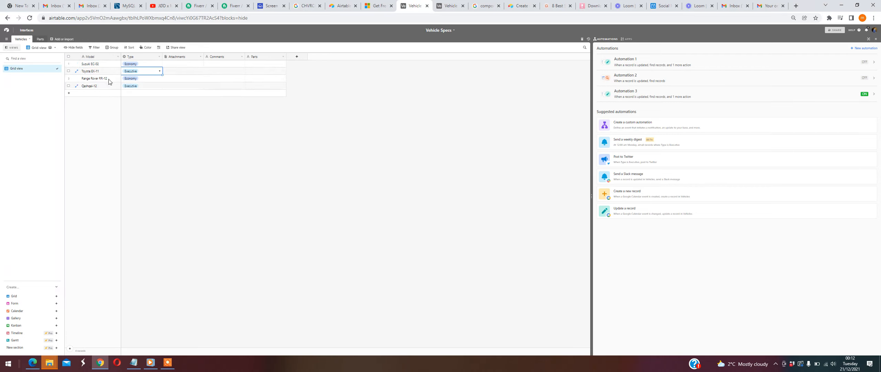
left_click(39, 40)
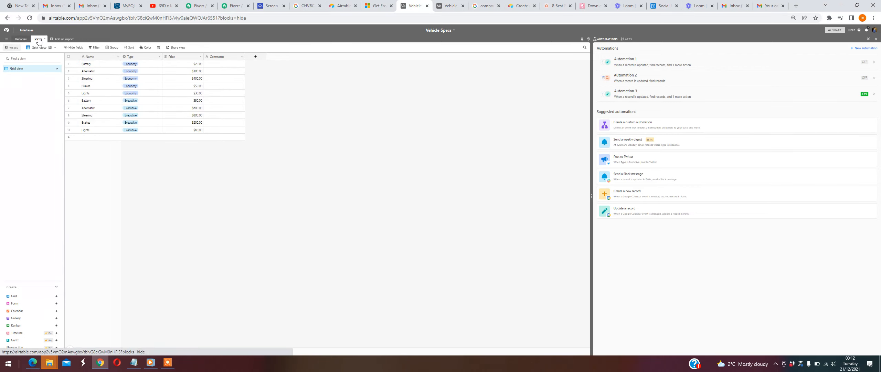
left_click(97, 94)
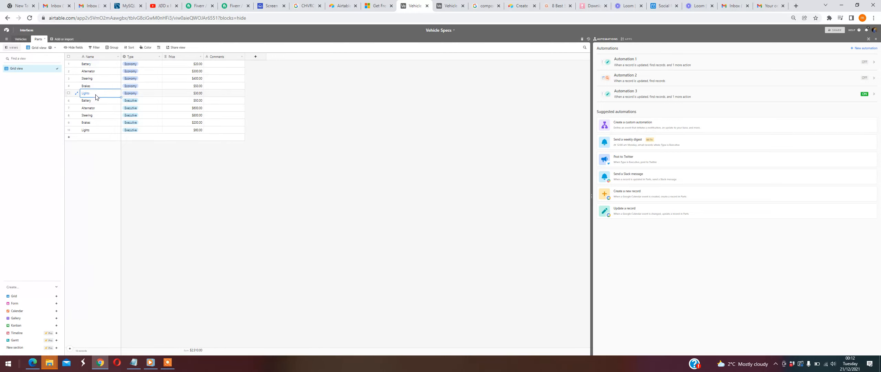
- Clear the Type values of the Range Rover and Qashqai records in the Vehicles table
left_click(20, 39)
left_click(137, 71)
left_click(137, 79)
key("Delete")
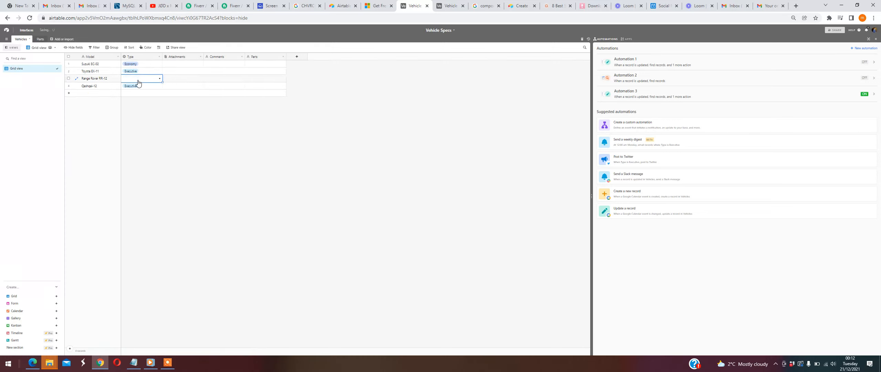
key("Down")
key("Delete")
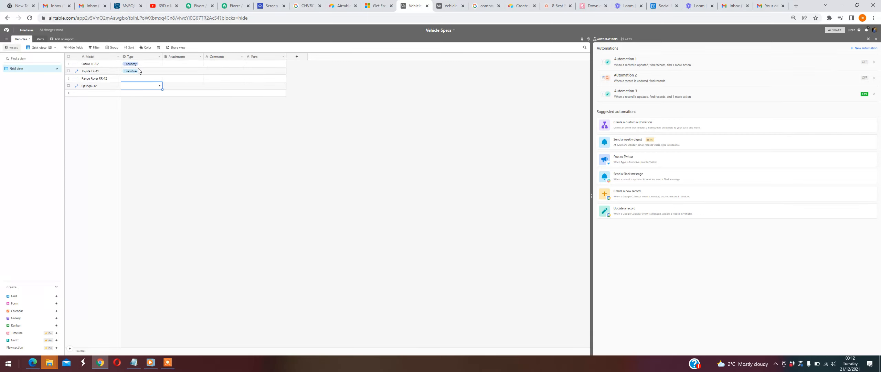
- Compare the Vehicles and Parts tables and delete the Parts text field from the Vehicles table
left_click(39, 39)
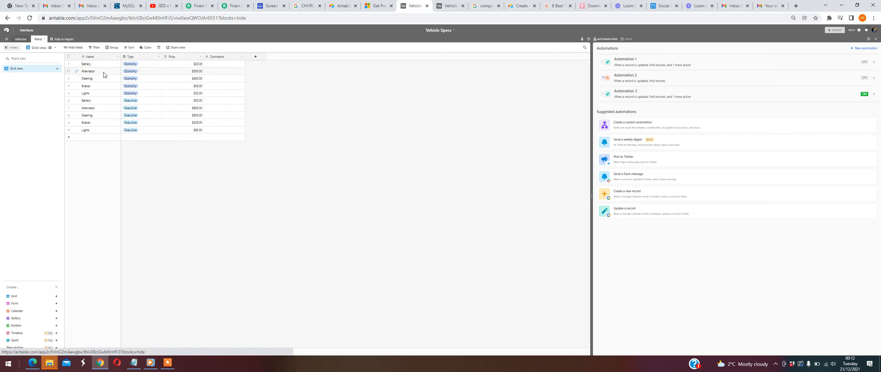
left_click(20, 39)
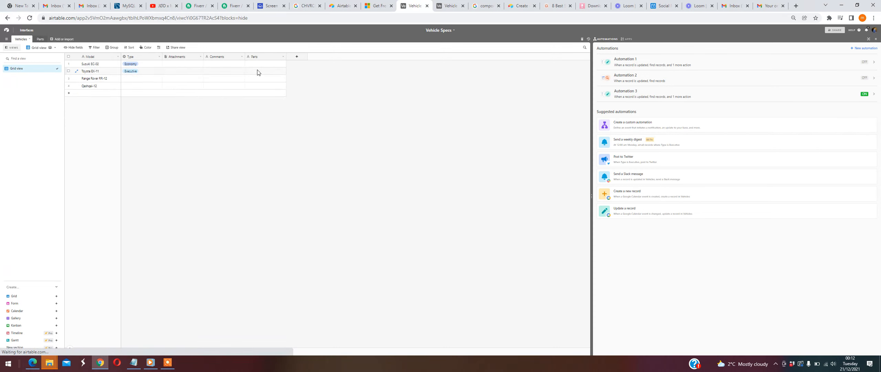
left_click(39, 39)
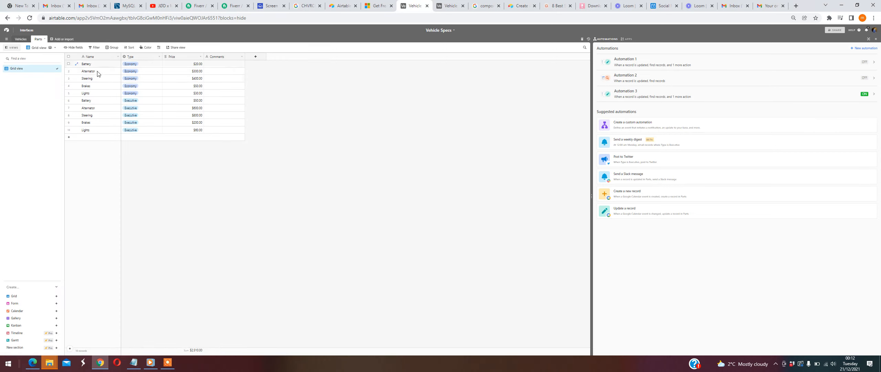
left_click(19, 39)
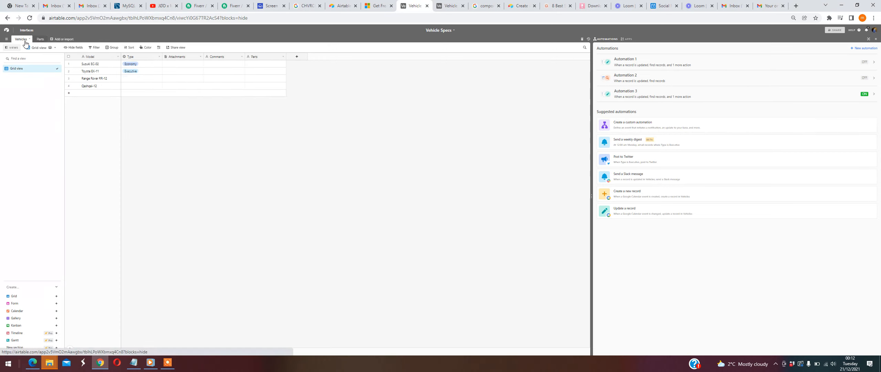
left_click(283, 60)
left_click(275, 153)
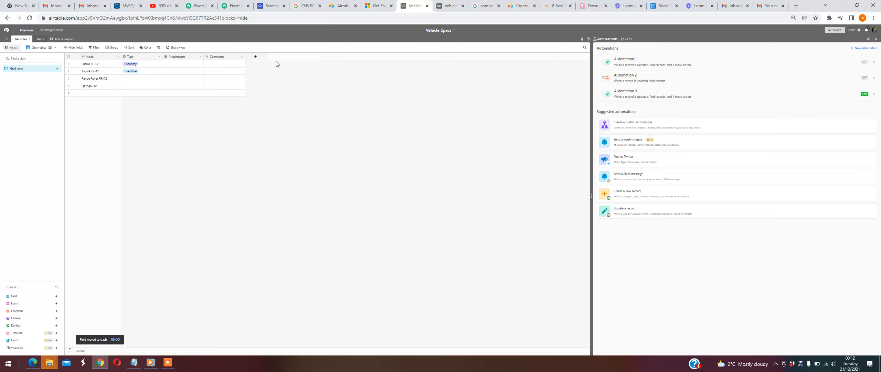
- Add a field to the Vehicles table that links to multiple records in the Parts table
left_click(256, 56)
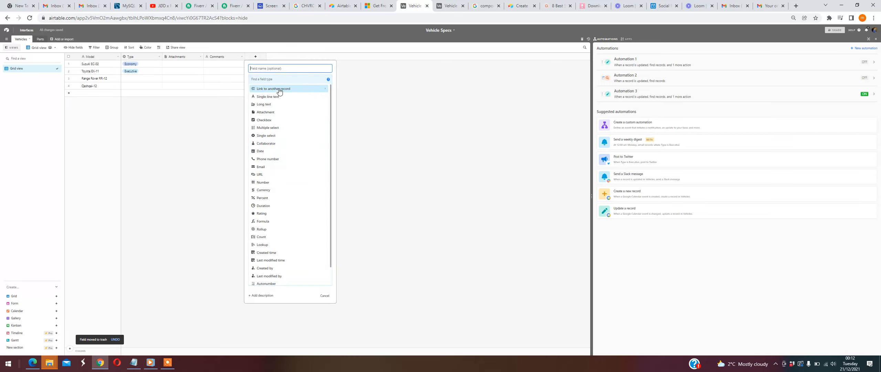
left_click(279, 90)
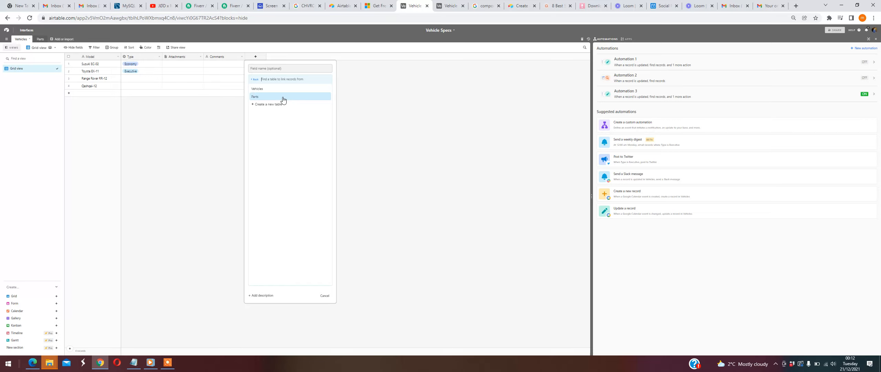
left_click(283, 98)
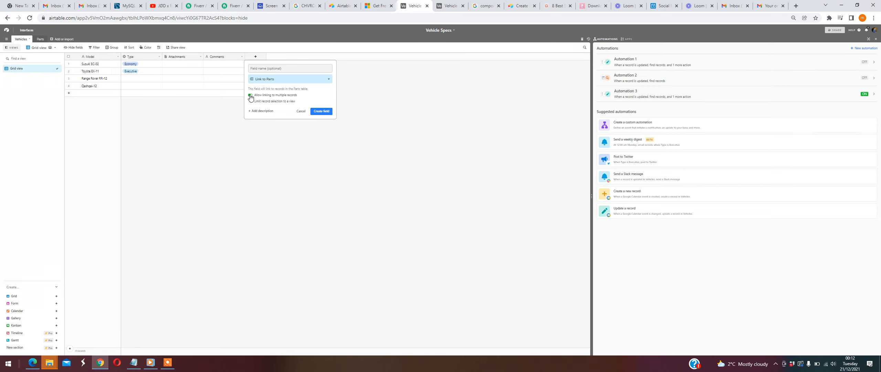
left_click(328, 112)
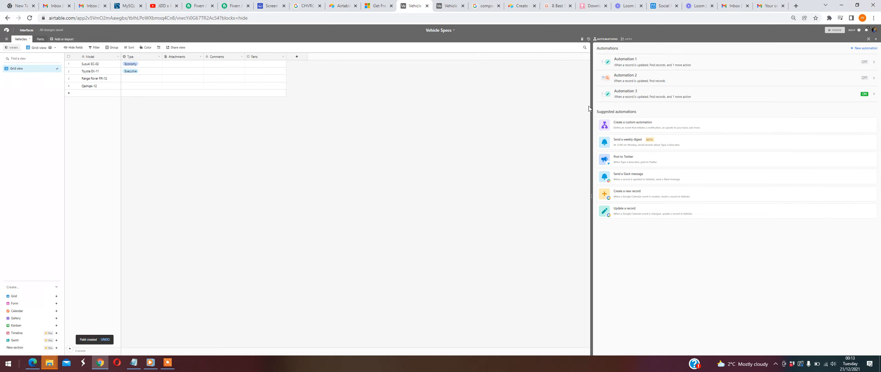
- Turn off Automation 3 and return to the list of automations
left_click(875, 39)
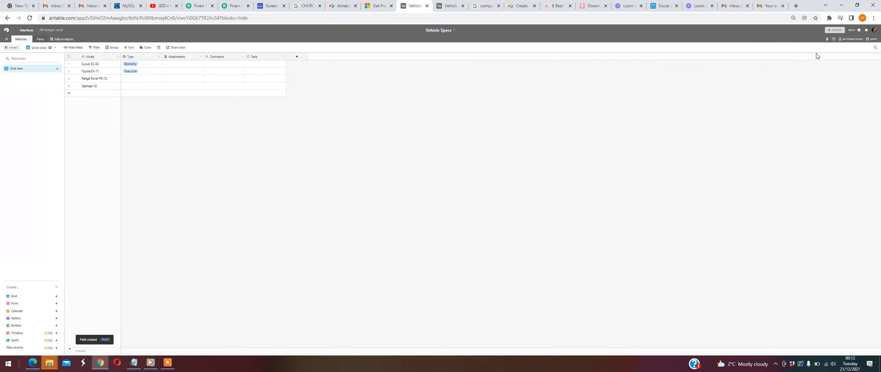
left_click(847, 40)
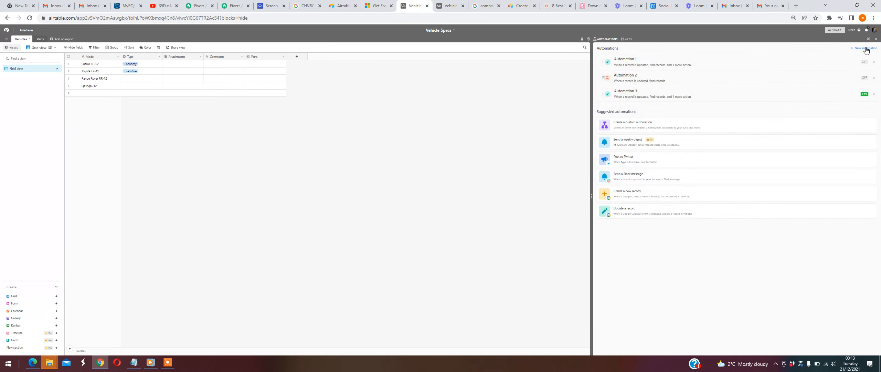
left_click(840, 96)
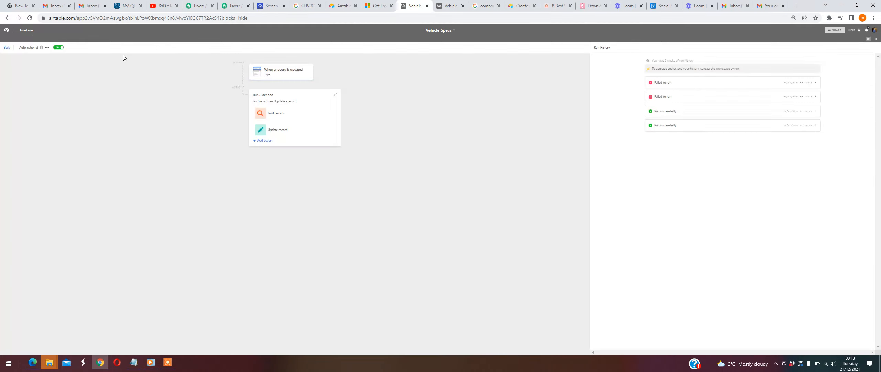
left_click(59, 47)
left_click(7, 47)
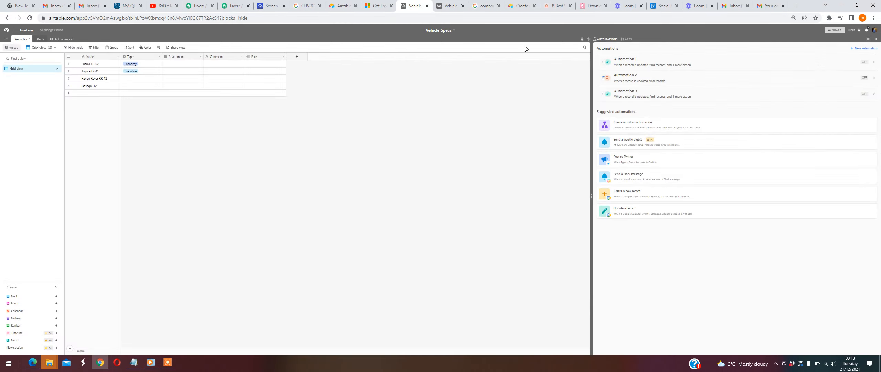
- Create a new automation named Linkrecords
left_click(867, 48)
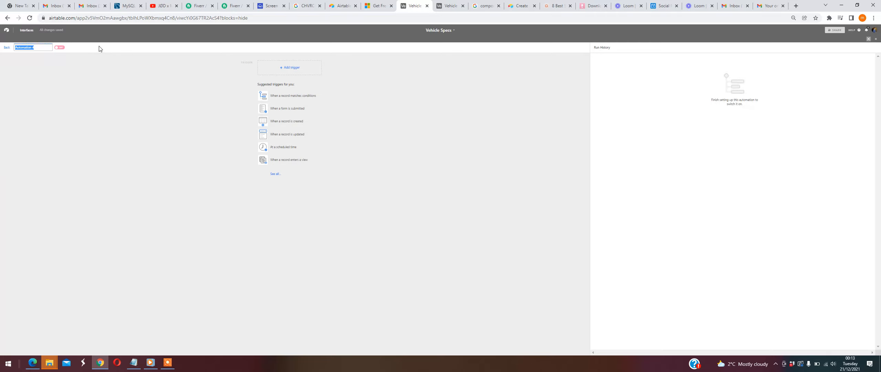
type("U")
type("inkrecords")
left_click(192, 96)
- Check the Type values in the Vehicles table and set the automation to trigger when a record is updated
left_click(274, 122)
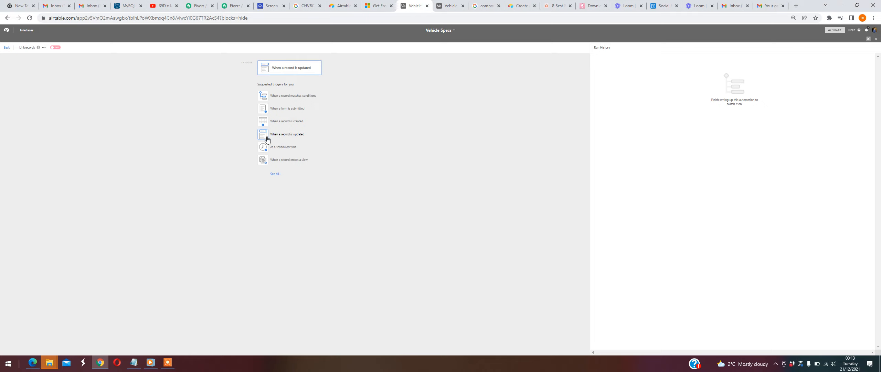
key("ctrl+Tab")
left_click(22, 39)
left_click(141, 71)
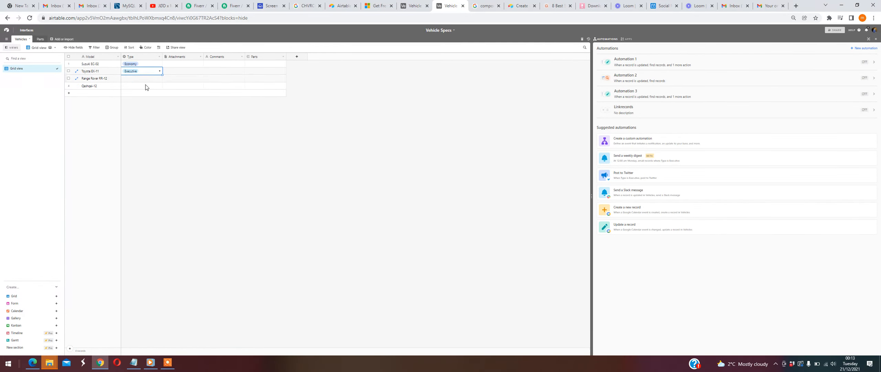
left_click(412, 8)
left_click(287, 122)
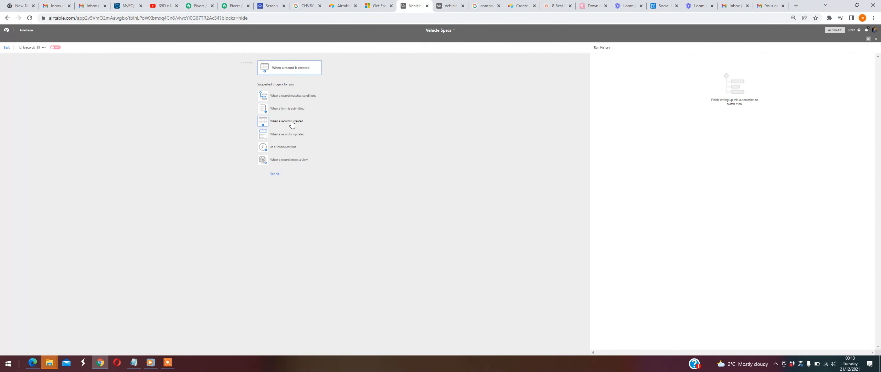
left_click(284, 135)
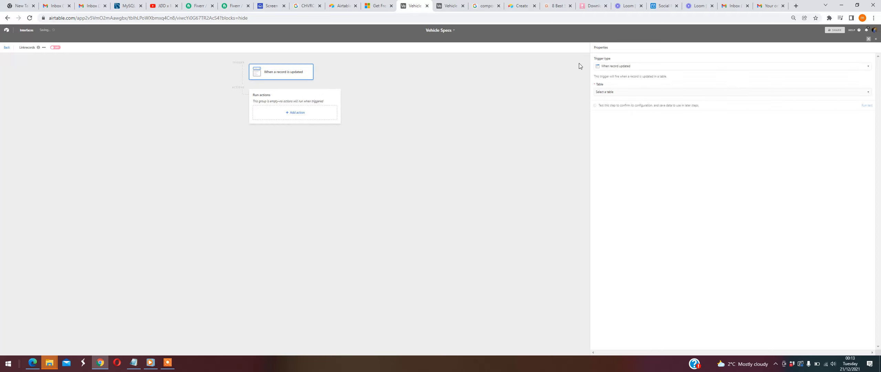
- Configure the trigger to watch the Type field of the Vehicles table
left_click(625, 92)
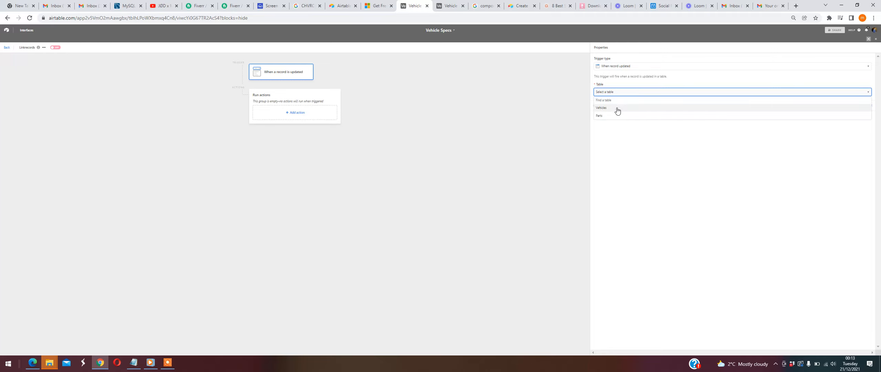
left_click(617, 108)
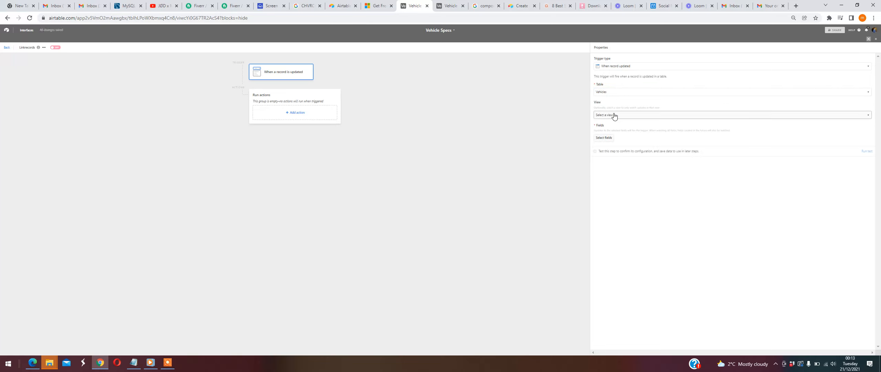
left_click(606, 138)
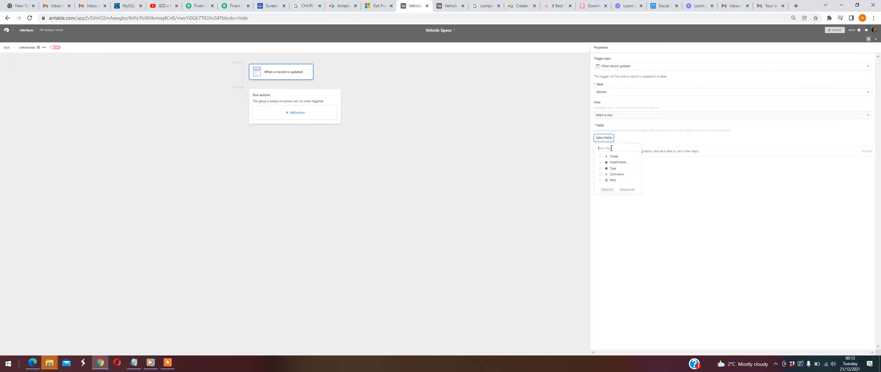
left_click(601, 169)
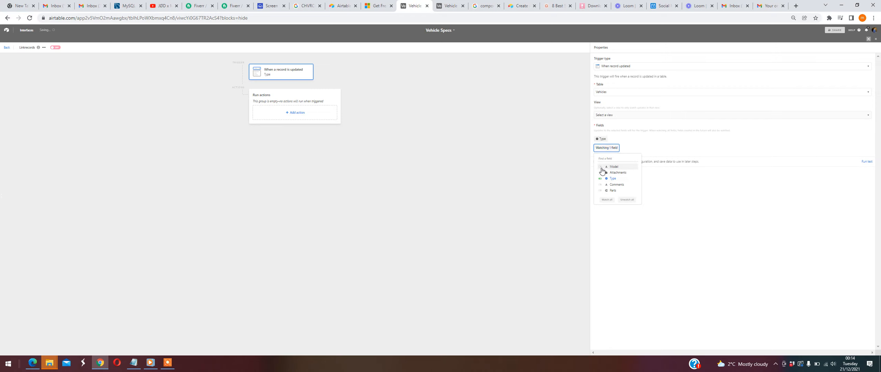
left_click(568, 154)
left_click(292, 78)
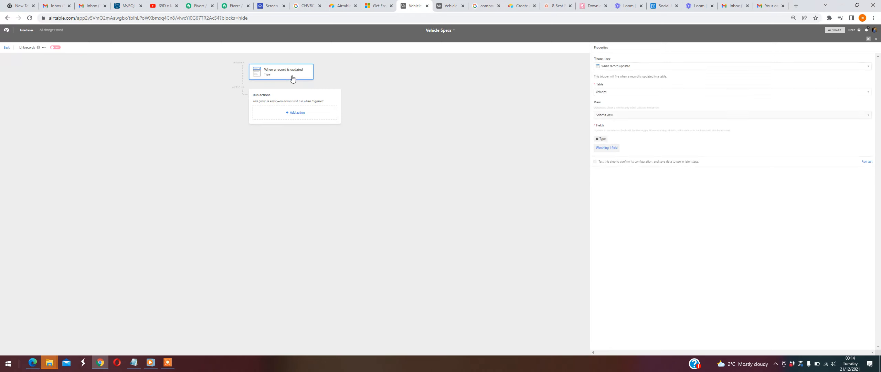
- Run a test of the record-updated trigger and check the Vehicles table in the other browser tab
left_click(867, 161)
left_click(453, 7)
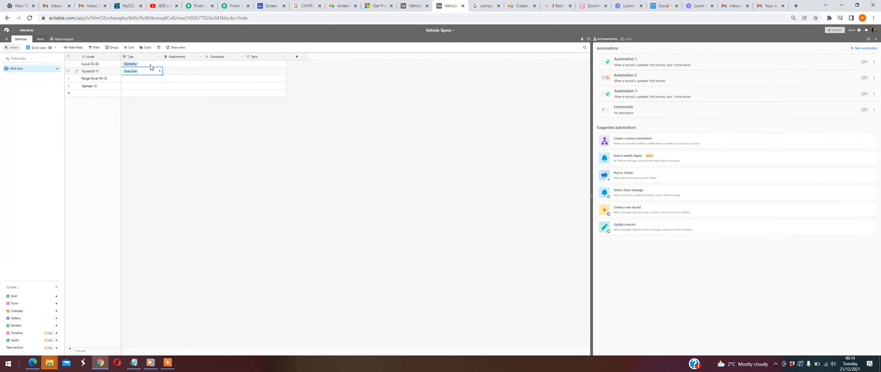
- Return to the Linkrecords automation and add a Find records action after the trigger
left_click(416, 7)
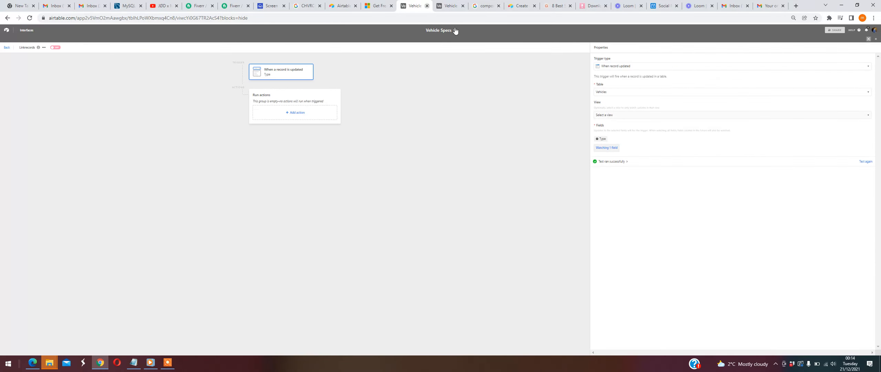
left_click(285, 111)
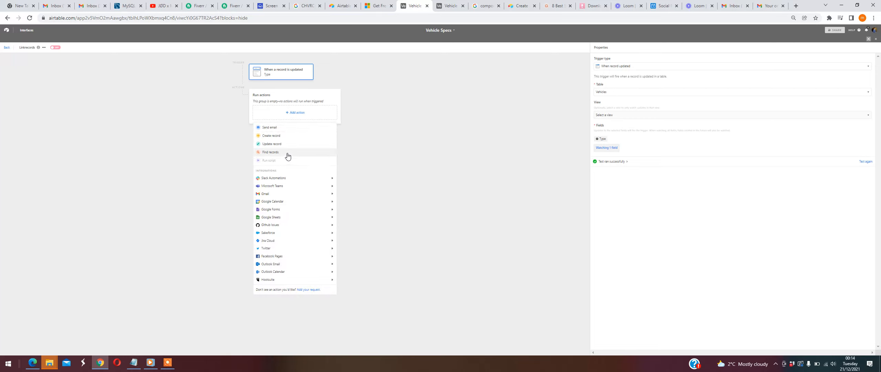
left_click(288, 153)
- Set the Toyota record's Type to Economy in the Vehicles table and check the Type values in the Parts table
left_click(450, 6)
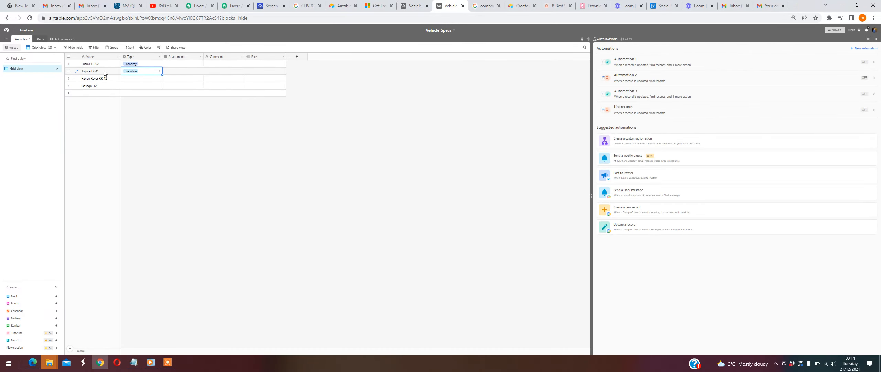
left_click(139, 73)
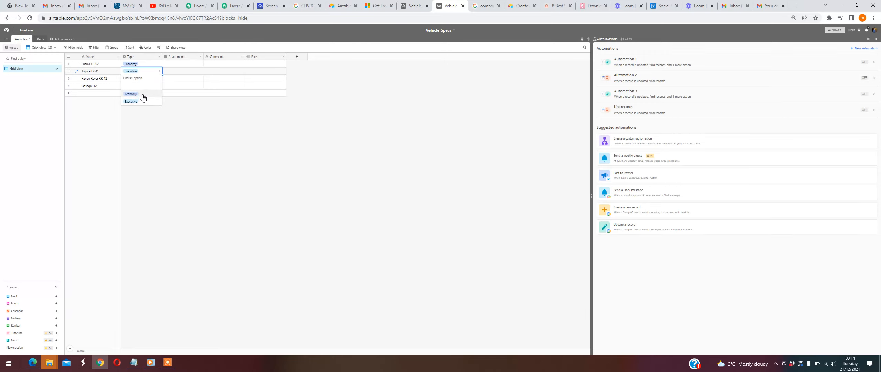
key("Escape")
left_click(40, 39)
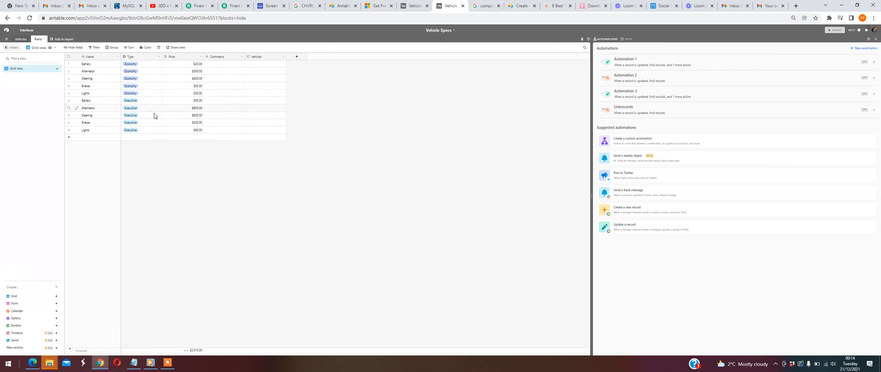
- Configure the Find records action to search the Parts table by condition and add a condition
left_click(412, 7)
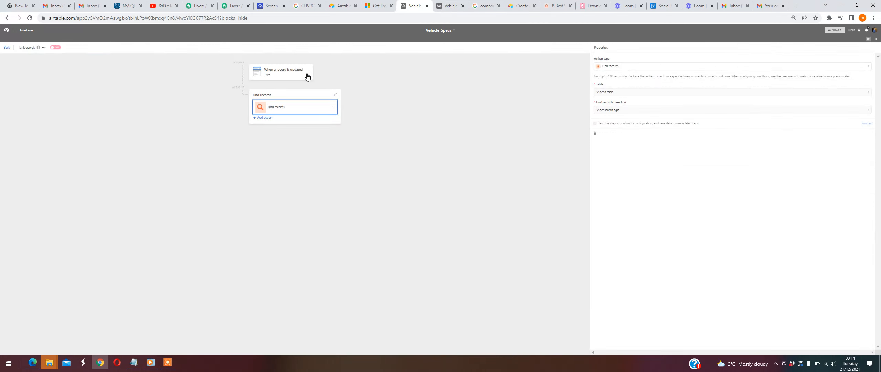
left_click(649, 93)
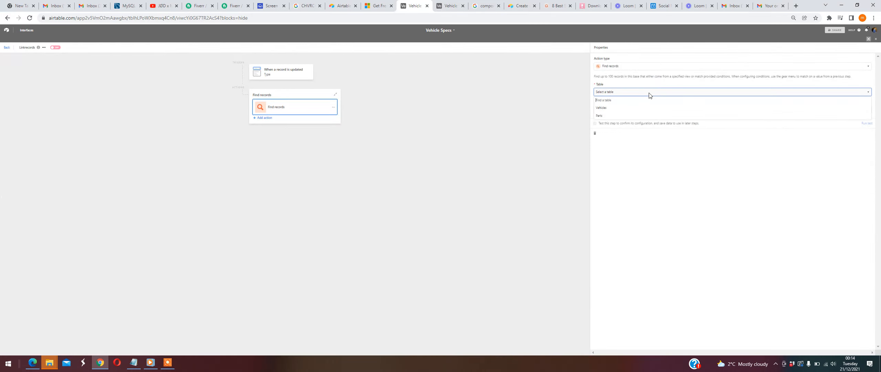
left_click(630, 116)
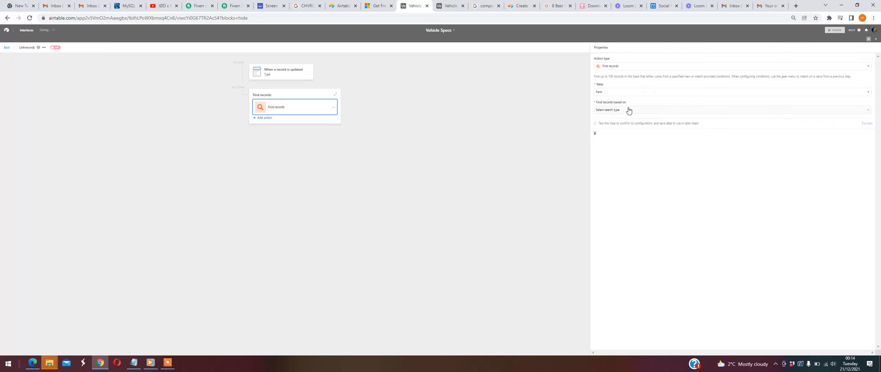
left_click(628, 110)
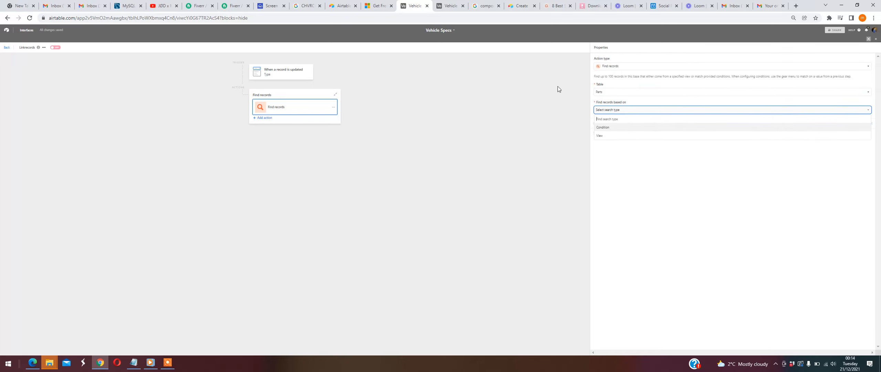
left_click(601, 127)
left_click(611, 136)
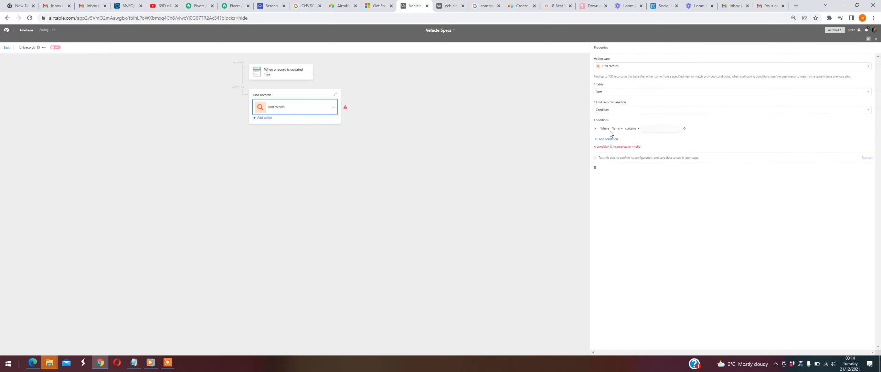
- Base the search condition on the Type field and make it match a value from a previous step
left_click(616, 128)
left_click(625, 153)
left_click(662, 128)
left_click(683, 158)
- Insert the Name property of the trigger record's Type field as the value the condition must equal
left_click(633, 129)
mouse_move(620, 147)
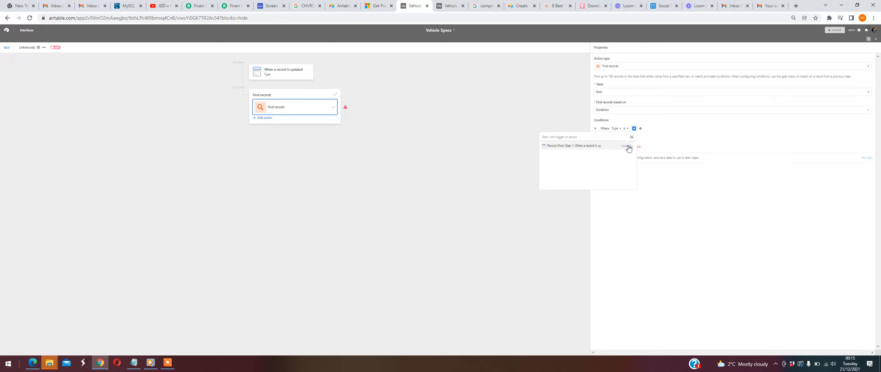
left_click(628, 148)
scroll(632, 160, "down", 1)
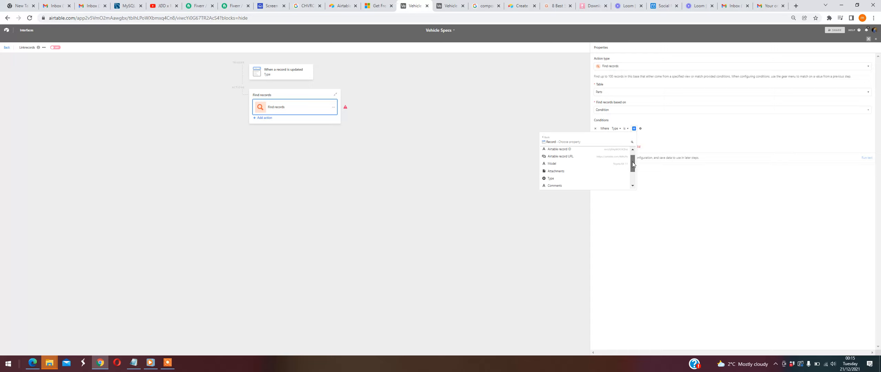
mouse_move(579, 173)
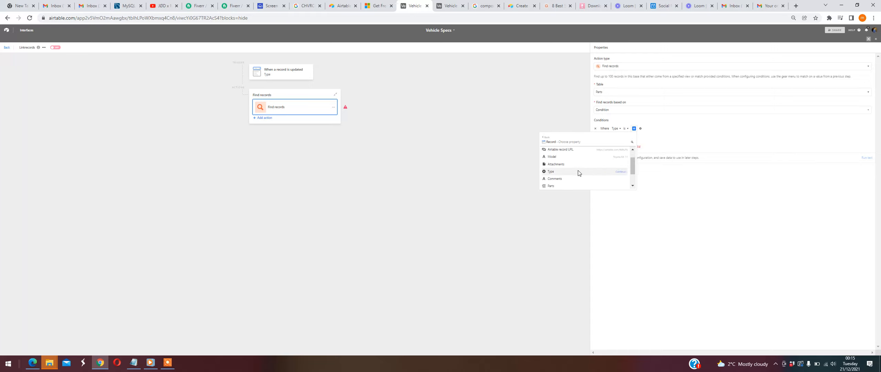
left_click(618, 173)
mouse_move(626, 162)
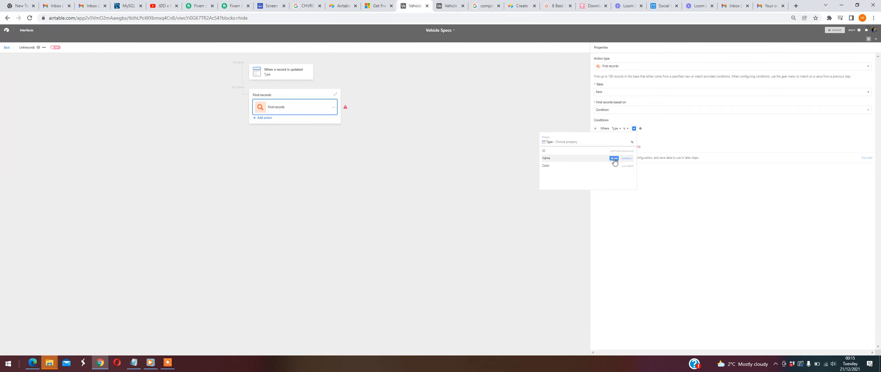
left_click(614, 159)
- Compare the Type values in the Vehicles table with those in the Parts table
left_click(449, 6)
left_click(21, 39)
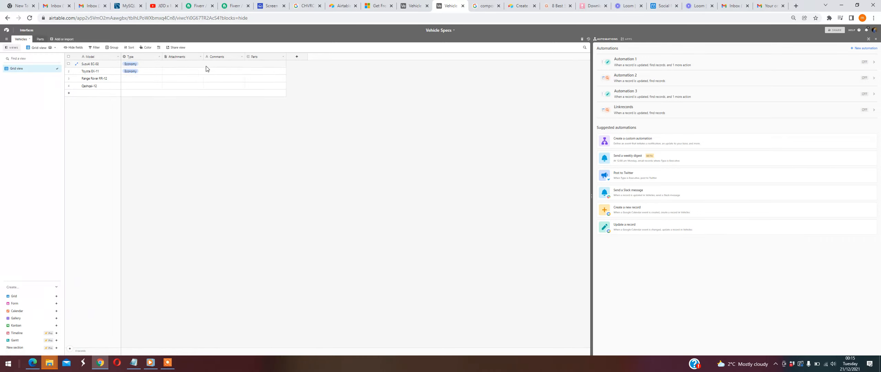
left_click(39, 39)
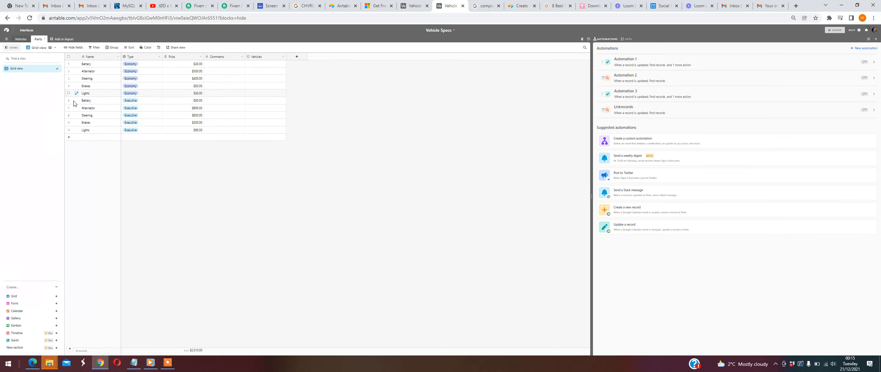
left_click(416, 8)
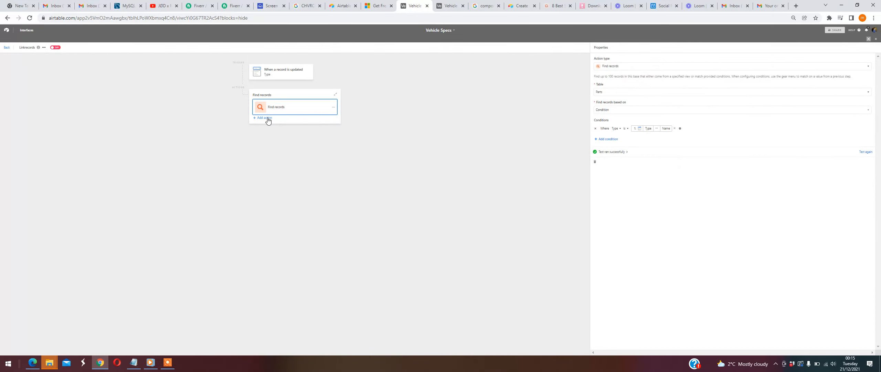
left_click(447, 8)
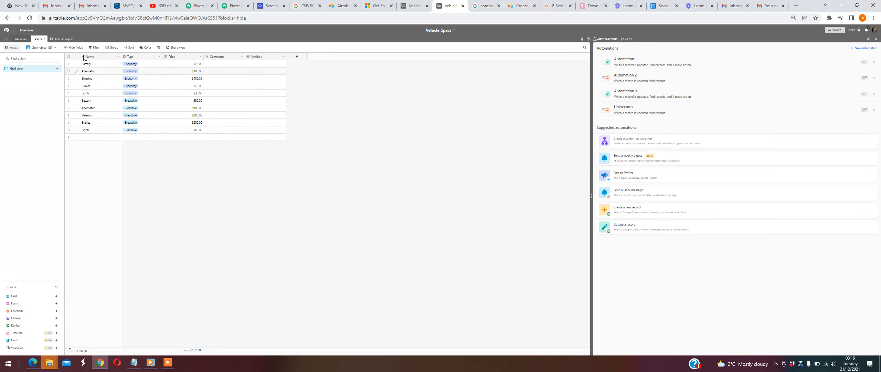
- Add an Update record action to the automation and set its table to Vehicles
left_click(411, 6)
left_click(262, 118)
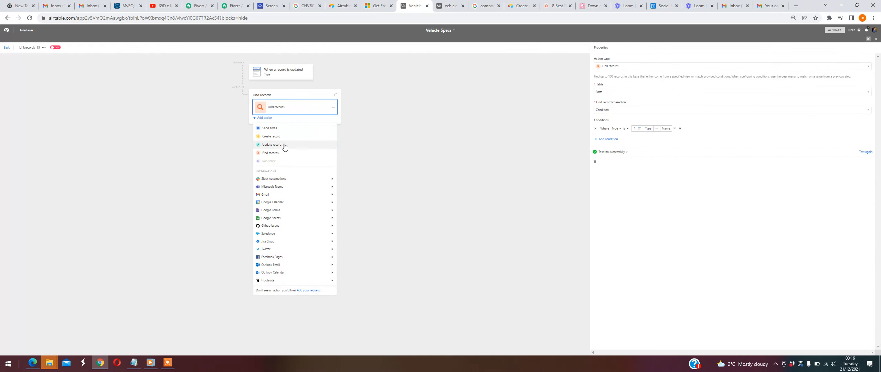
left_click(271, 144)
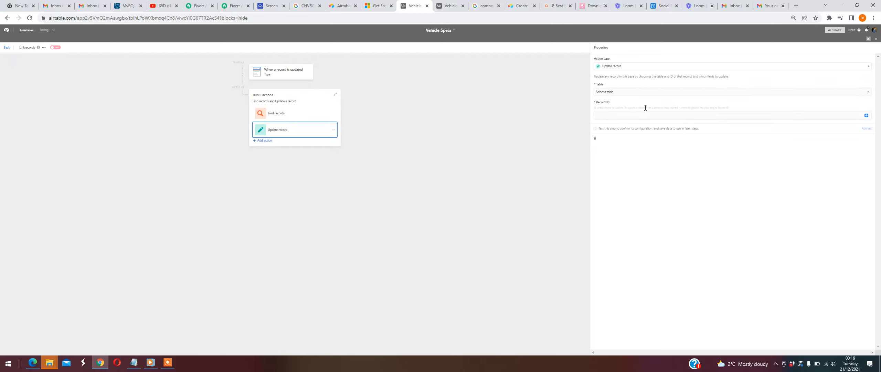
left_click(668, 92)
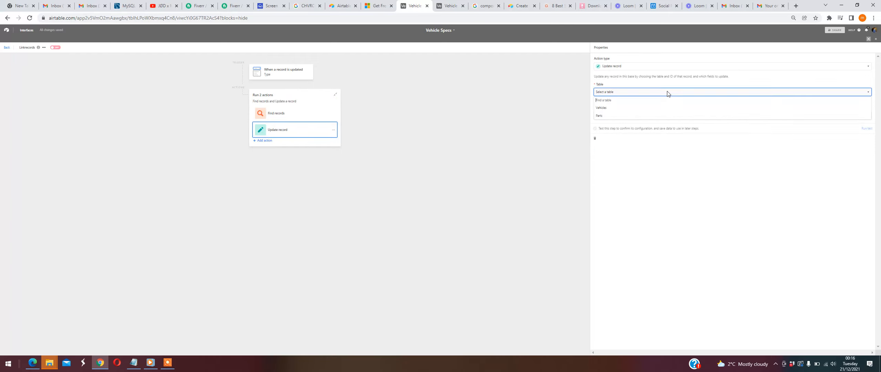
left_click(619, 109)
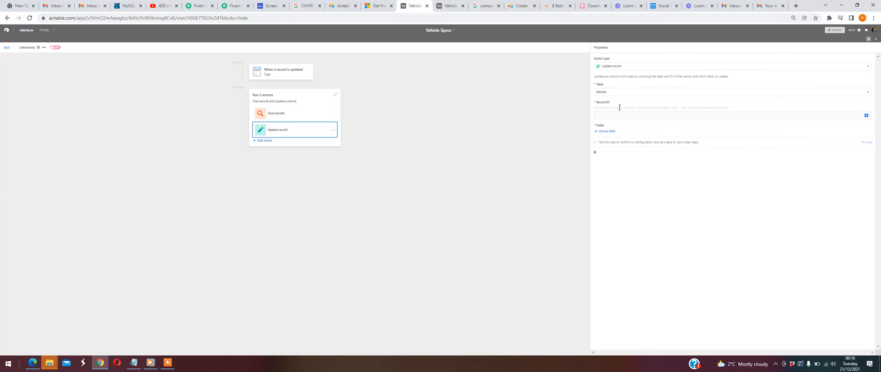
- Check the Vehicles table and set the update action's Record ID to the trigger record's Airtable record ID
left_click(452, 9)
left_click(19, 39)
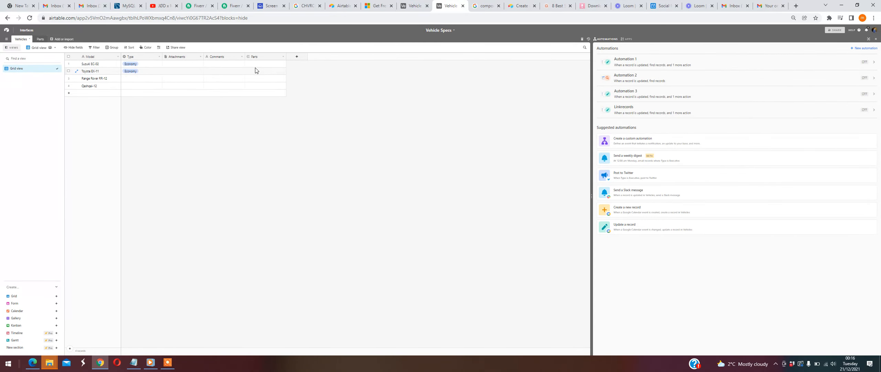
left_click(413, 6)
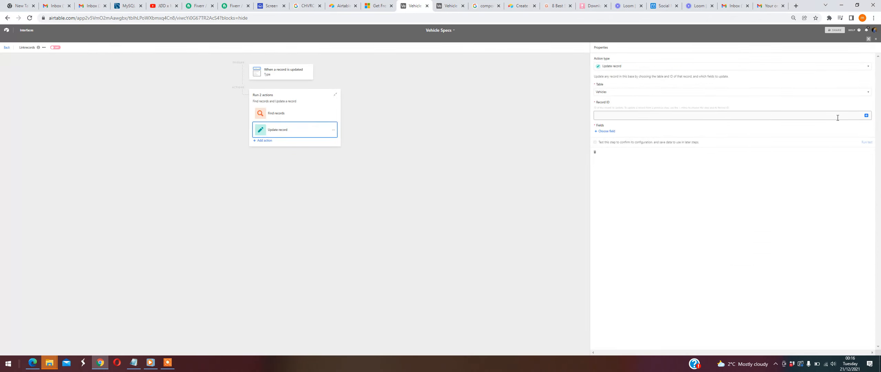
left_click(866, 115)
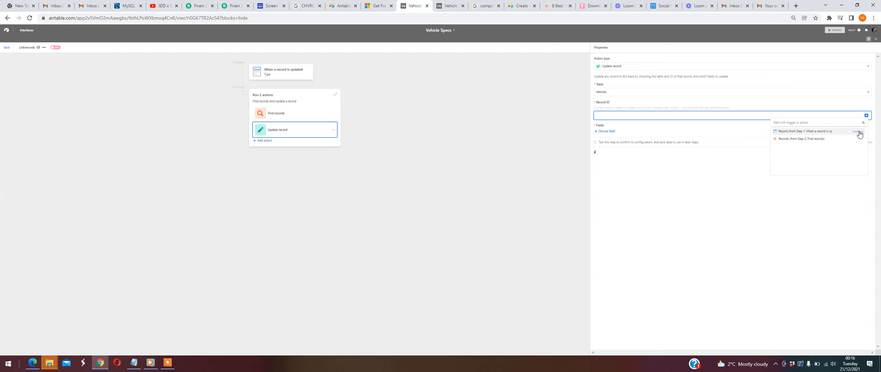
left_click(859, 132)
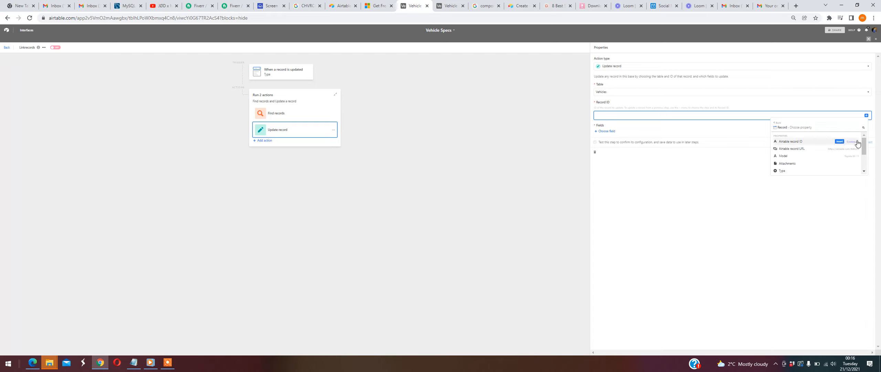
left_click(839, 141)
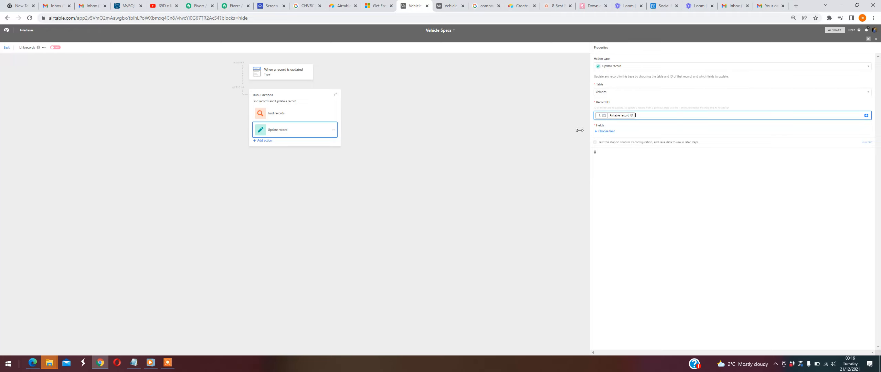
- Inspect the Toyota record's Type options and its Parts cell in the Vehicles table
left_click(453, 6)
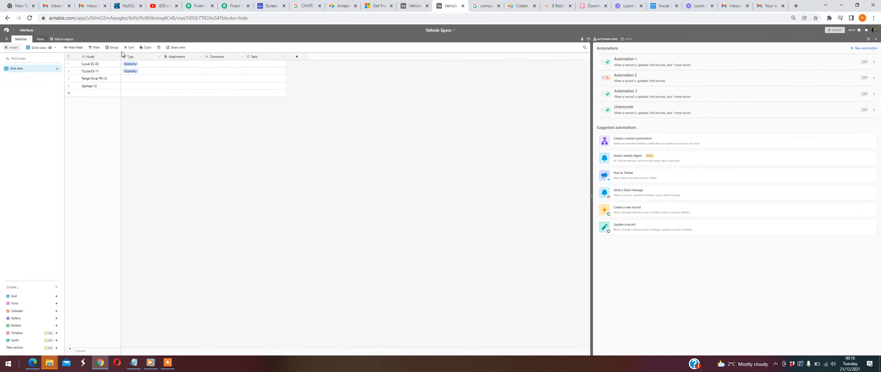
left_click(139, 73)
left_click(144, 70)
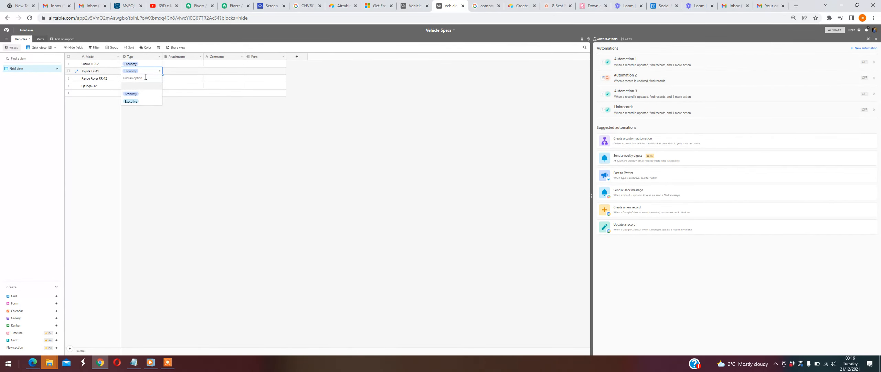
left_click(146, 73)
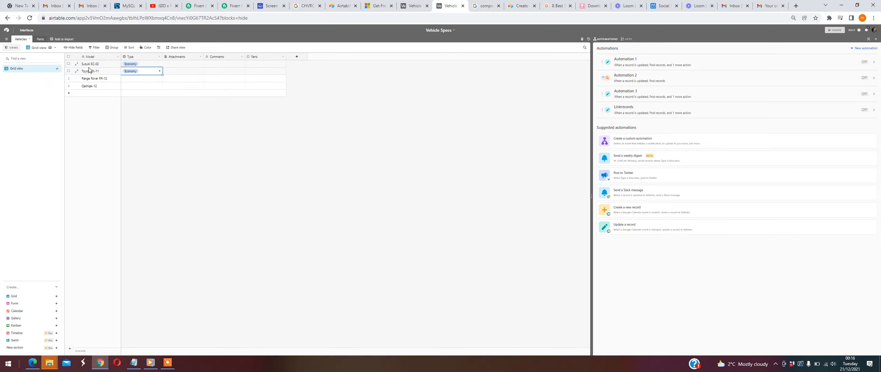
left_click(258, 73)
- Add the Parts field to the Update record action and fill it with the list of Airtable record IDs from the found records
left_click(415, 6)
left_click(605, 131)
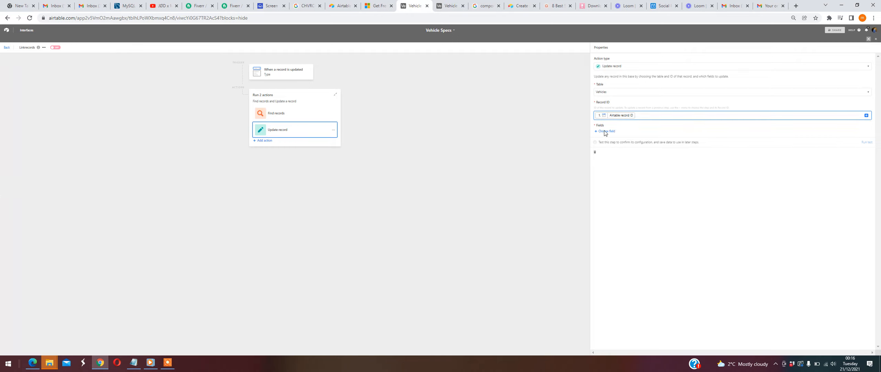
left_click(610, 179)
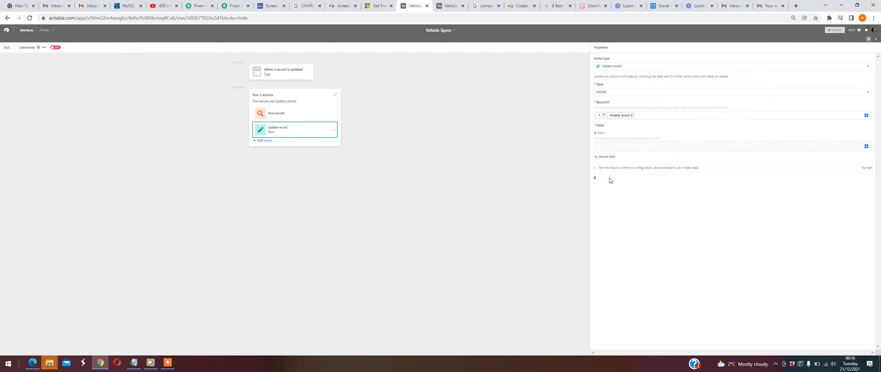
left_click(752, 147)
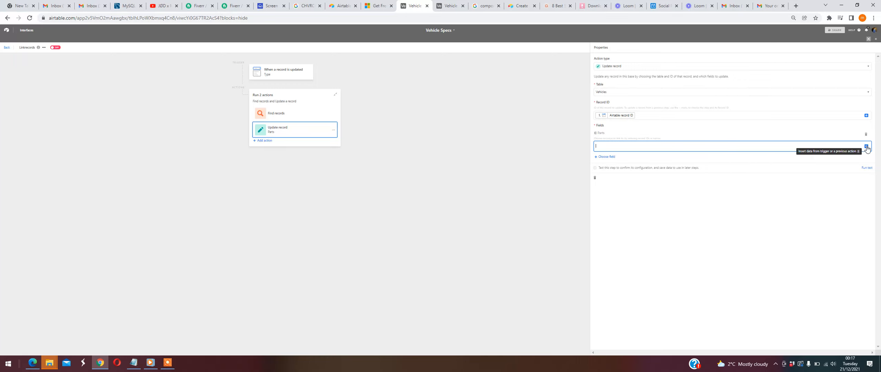
left_click(866, 147)
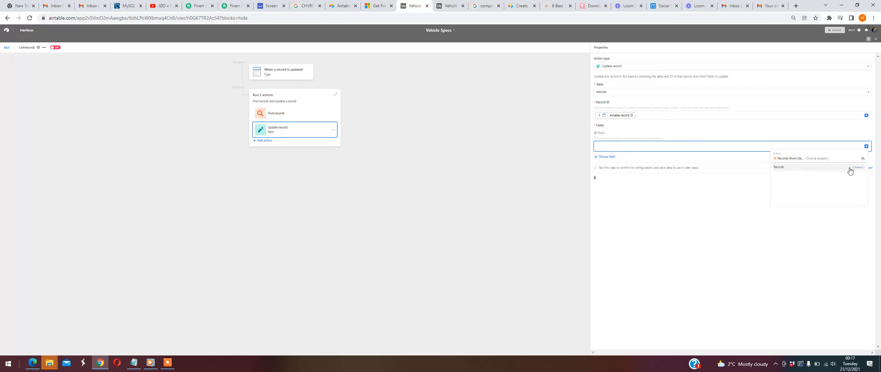
left_click(857, 170)
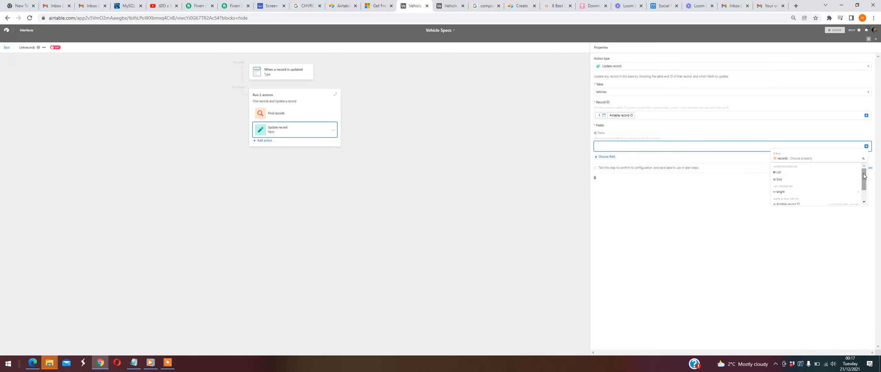
scroll(852, 183, "down", 1)
mouse_move(837, 193)
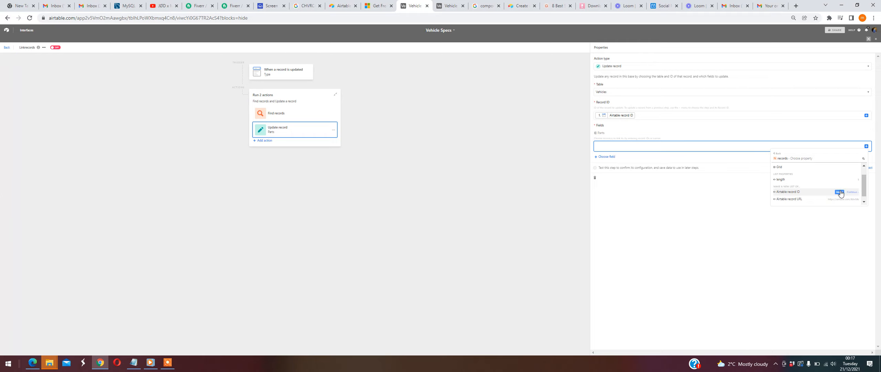
left_click(839, 192)
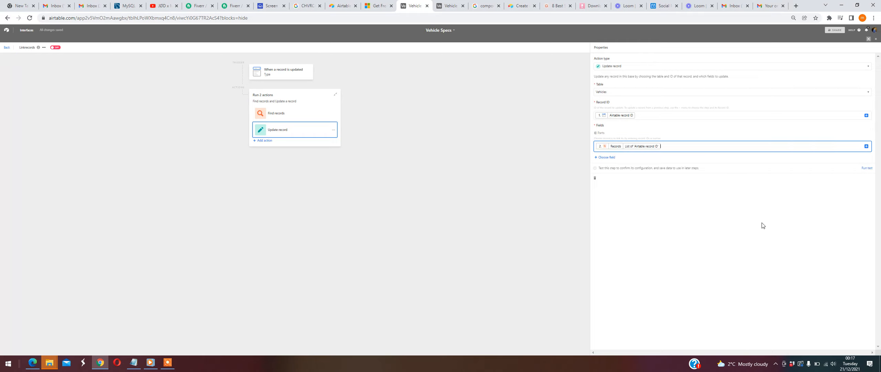
- Test the Update record action and widen the Parts column in the Vehicles table to check the Toyota record's linked parts
left_click(867, 169)
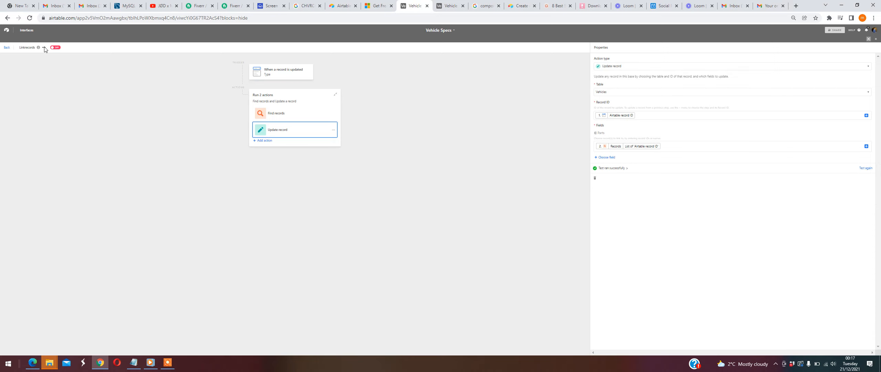
left_click(452, 4)
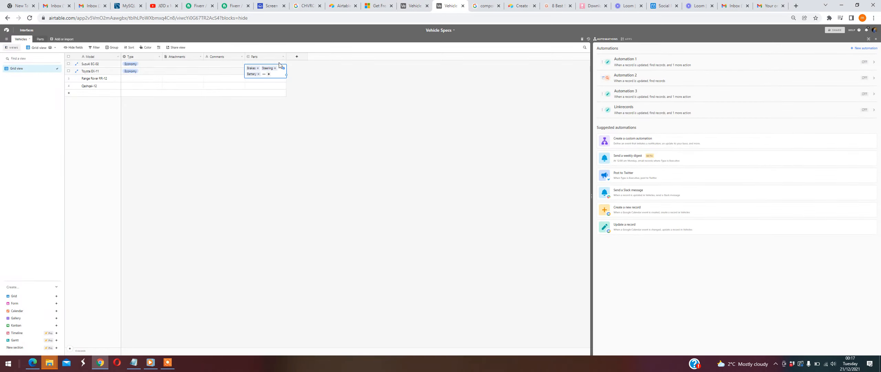
left_click_drag(286, 55, 354, 59)
left_click(293, 123)
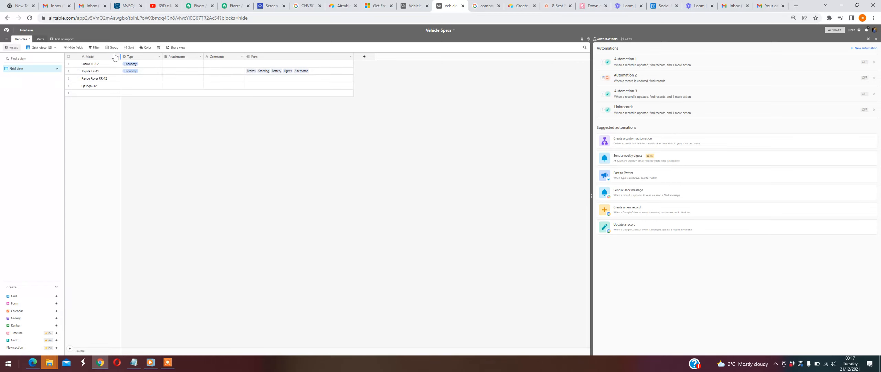
- Turn on the Linkrecords automation and set the Range Rover record's Type to Economy in the Vehicles table
left_click(414, 5)
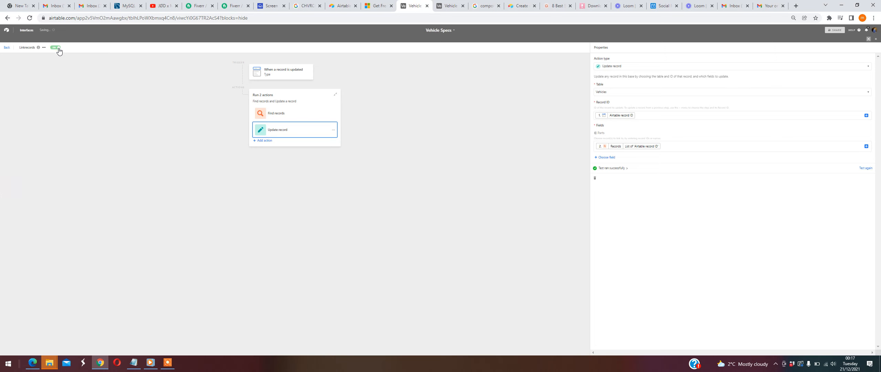
left_click(451, 6)
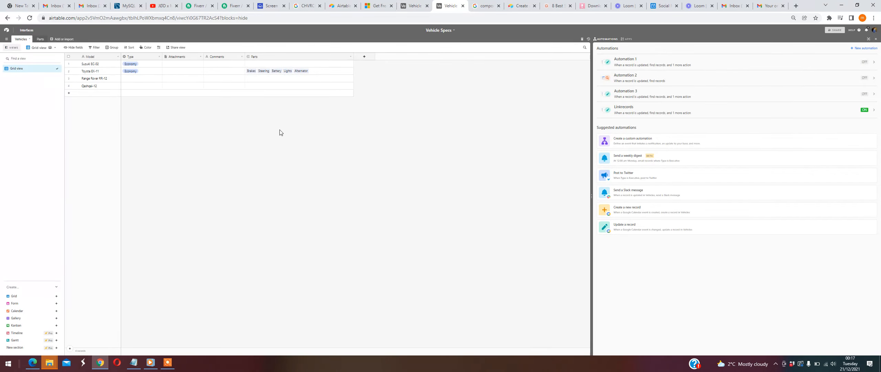
left_click(150, 79)
left_click(149, 81)
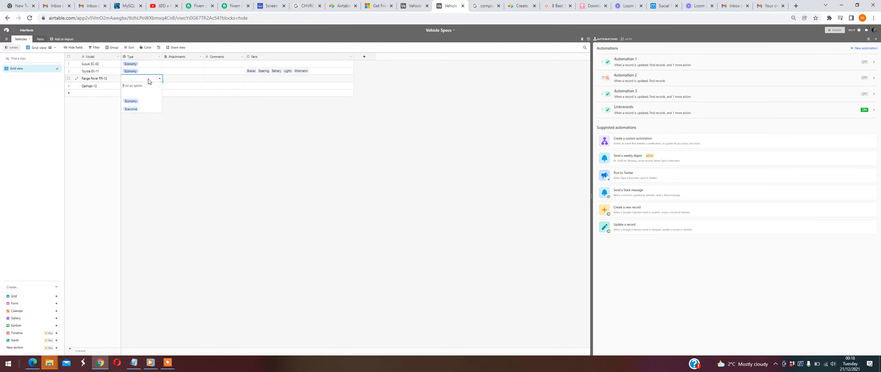
left_click(136, 102)
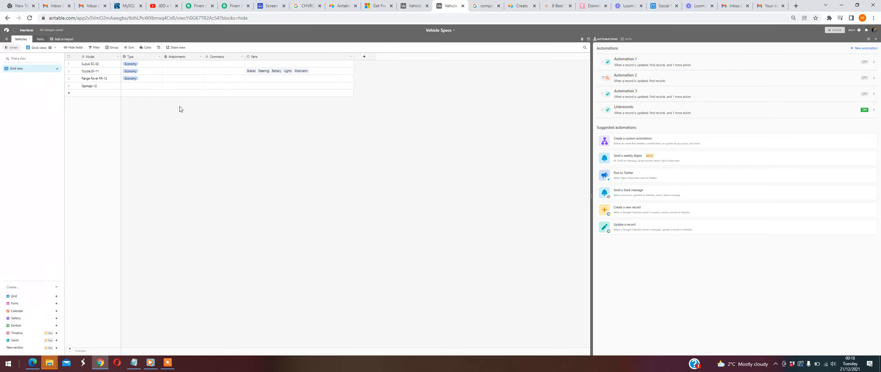
- Check the Range Rover links in the Vehicles and Parts tables and widen the Parts table's Vehicles column
left_click(40, 39)
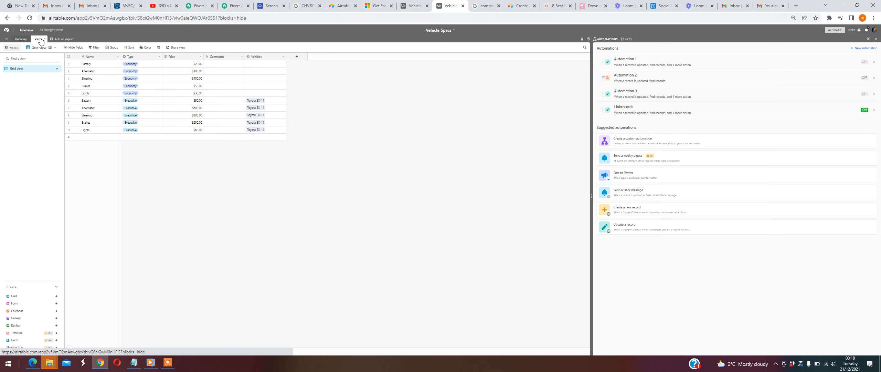
left_click(23, 41)
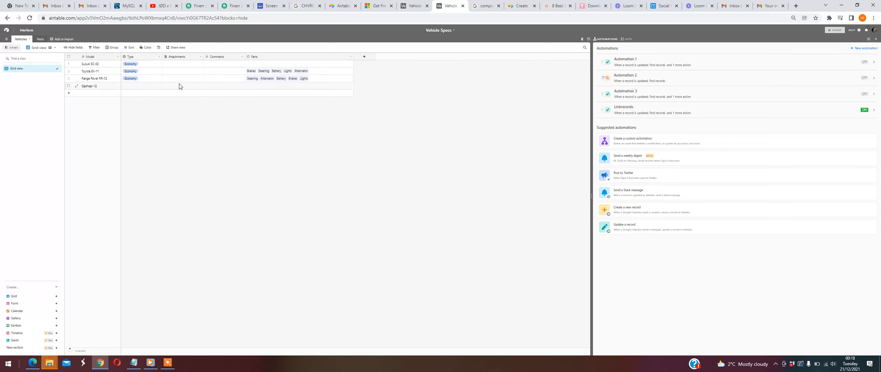
left_click(40, 39)
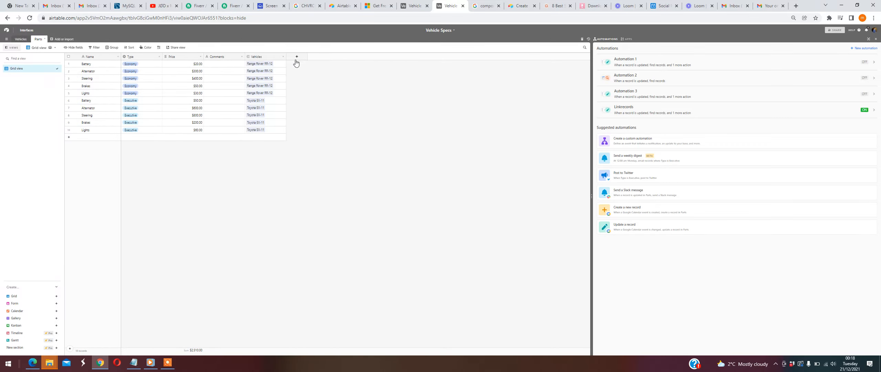
left_click_drag(285, 55, 330, 56)
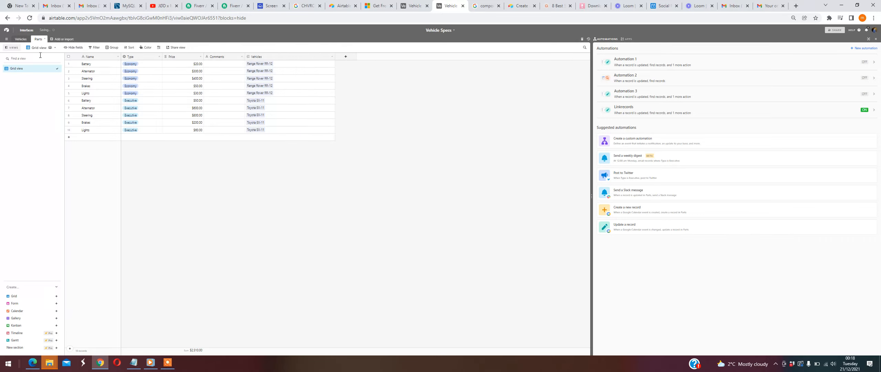
- Clear the Toyota record's Type and set the Qashqai record's Type to Executive in the Vehicles table
left_click(22, 39)
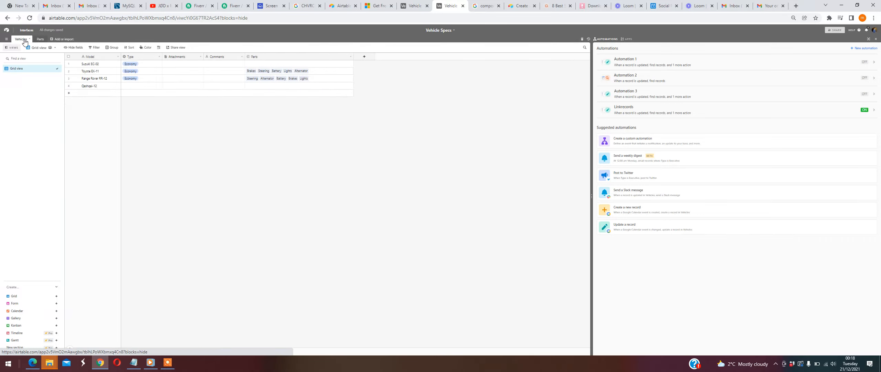
left_click(129, 71)
key("Delete")
left_click(142, 86)
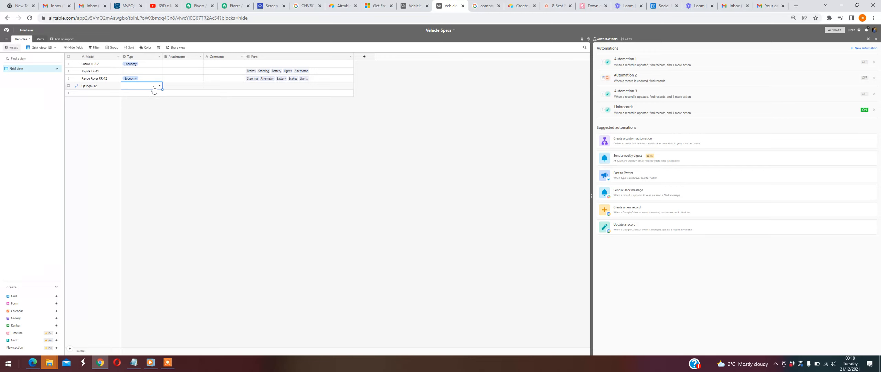
left_click(153, 86)
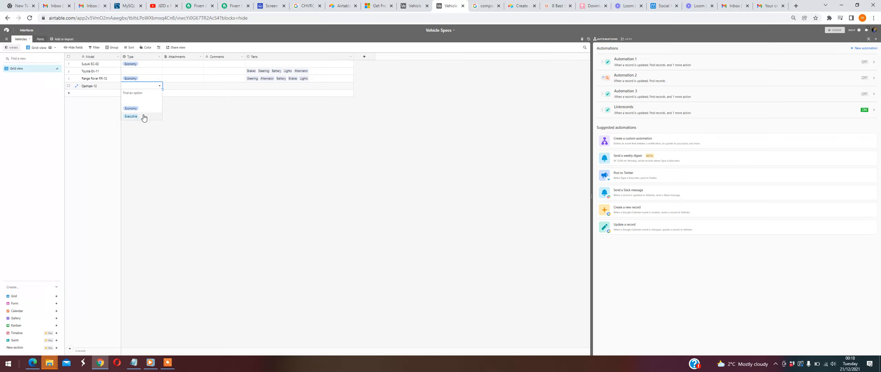
left_click(144, 117)
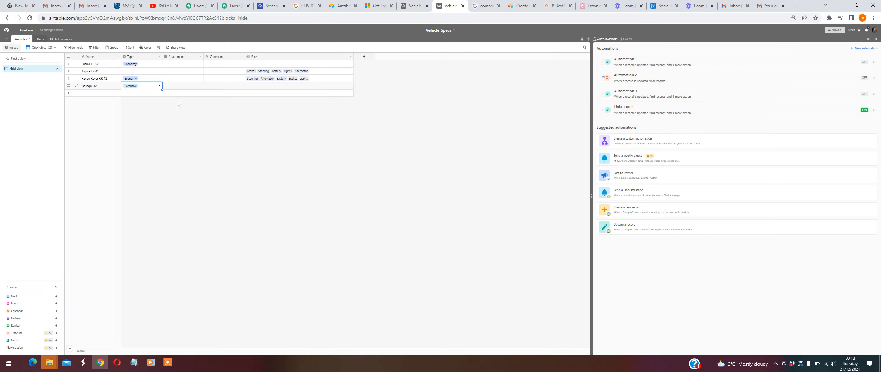
left_click(155, 104)
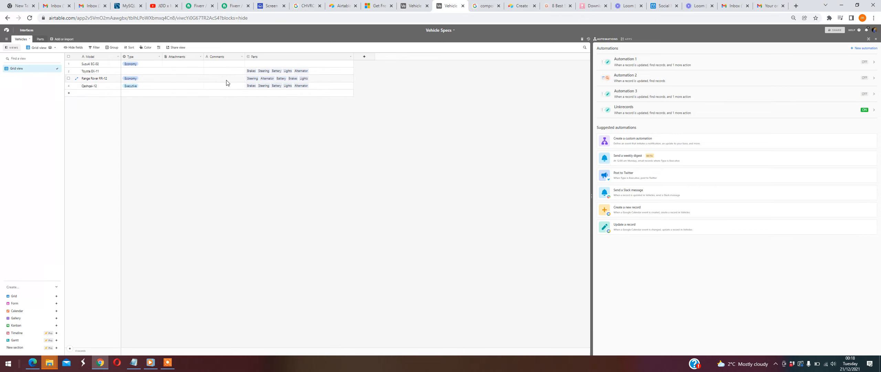
- Check which vehicles are linked to the Executive parts in the Parts table, and return to the Vehicles table
left_click(40, 40)
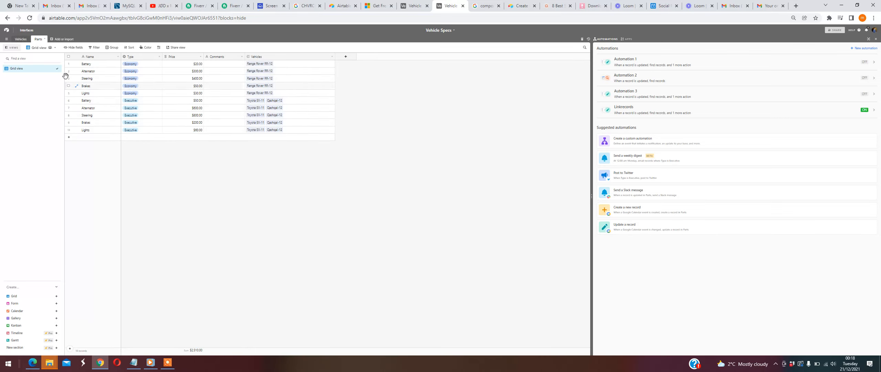
left_click(19, 40)
left_click(19, 40)
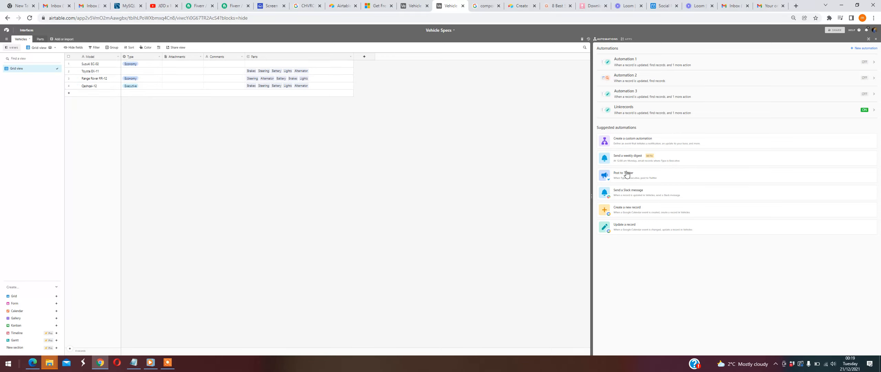
- Review the latest run's step details in the Linkrecords automation's run history, and return to the automations list
left_click(822, 112)
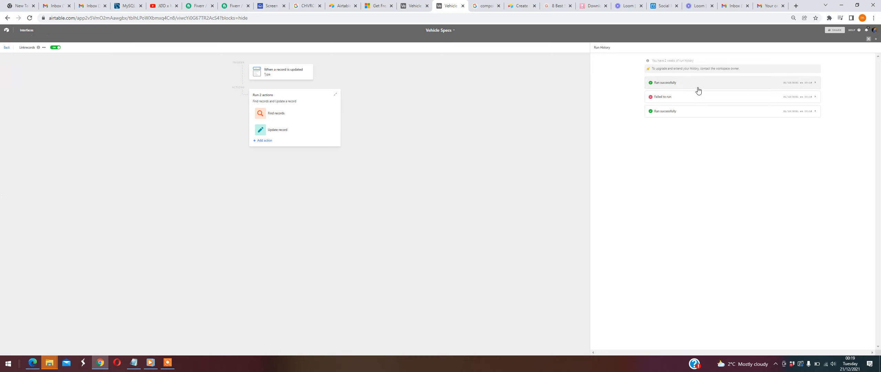
left_click(717, 86)
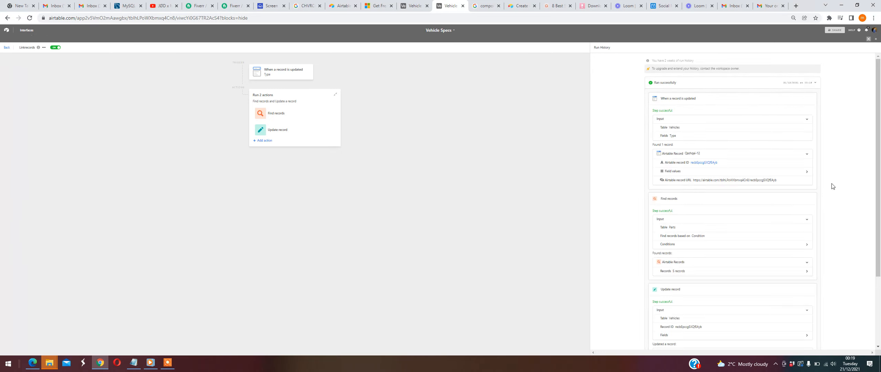
scroll(855, 191, "down", 2)
scroll(869, 205, "up", 2)
left_click(5, 48)
mouse_move(177, 362)
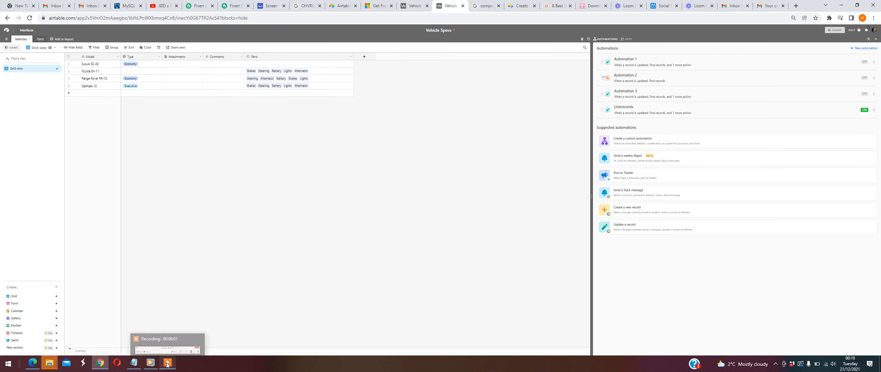
left_click(176, 362)
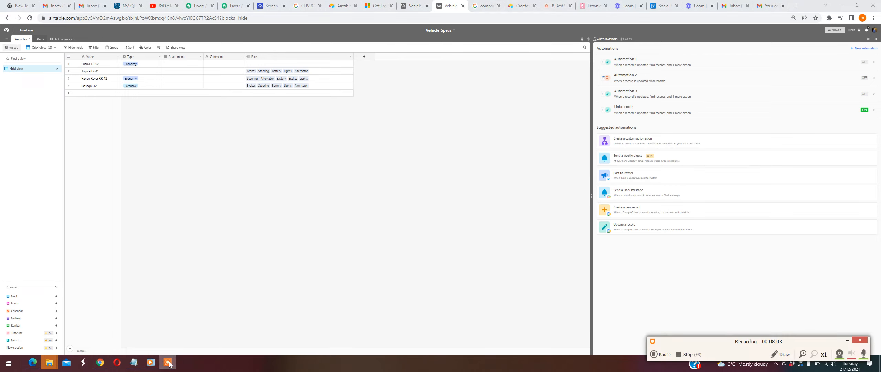